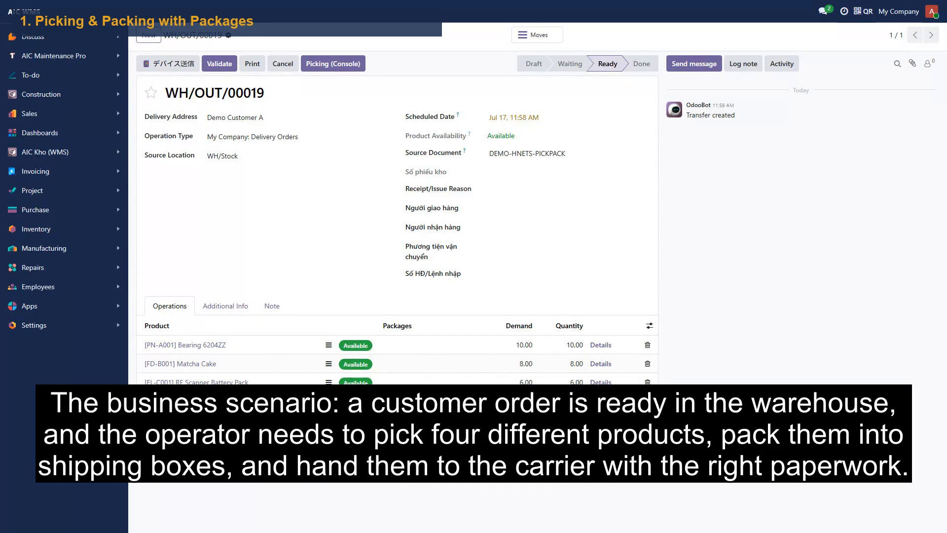
Step: Set the RF Scanner Battery Pack and Carton Box M quantities to 0 and save the delivery order
click(576, 382)
text(0.00)
key(alt+s)
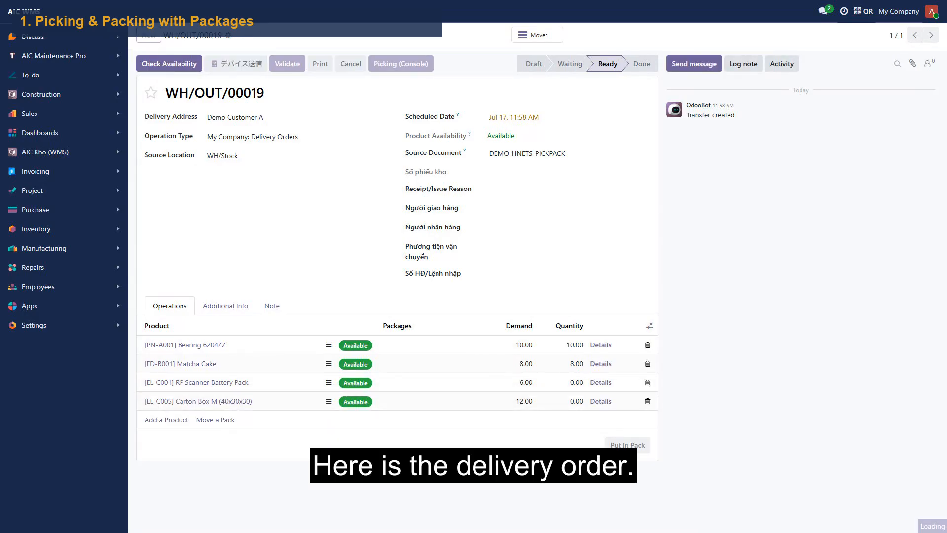
Step: Set the RF Scanner Battery Pack quantity to 6, then save and validate the delivery order
click(577, 382)
text(6)
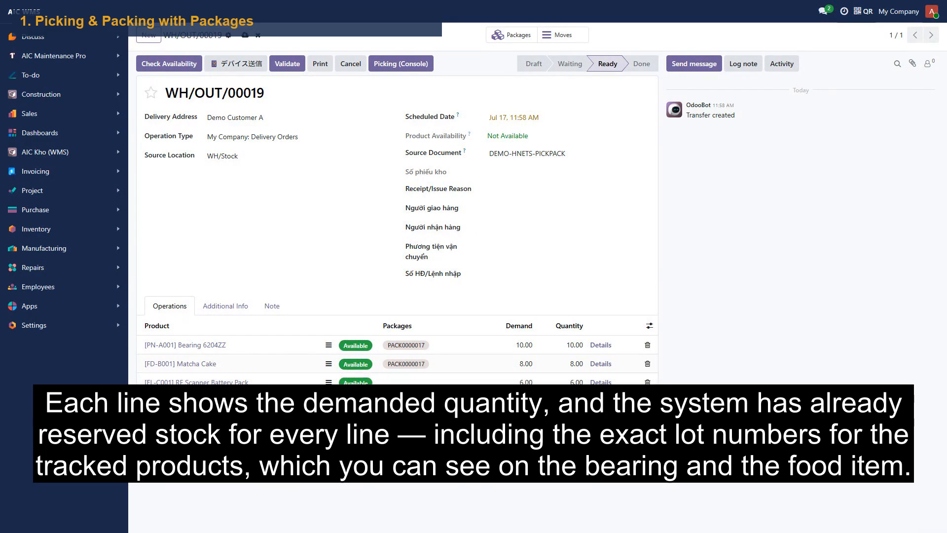
key(alt+s)
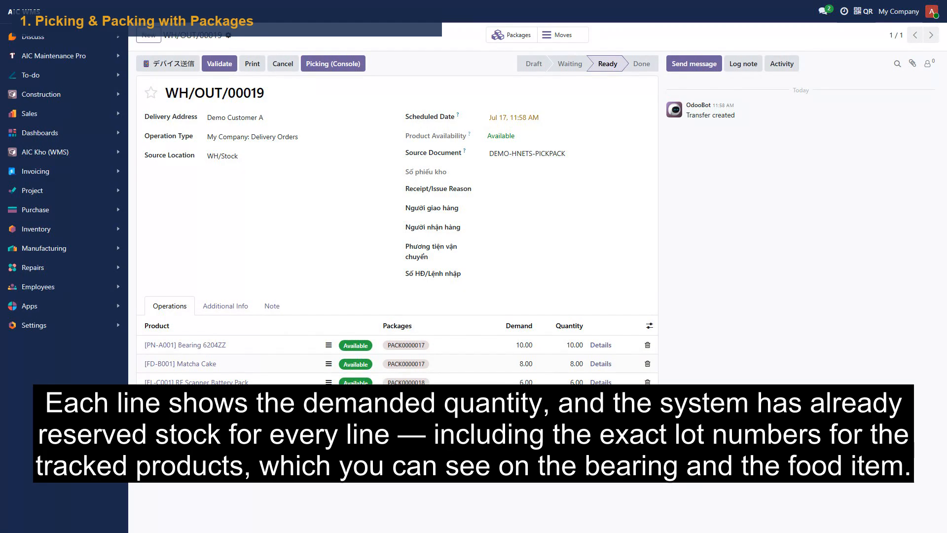
key(alt+v)
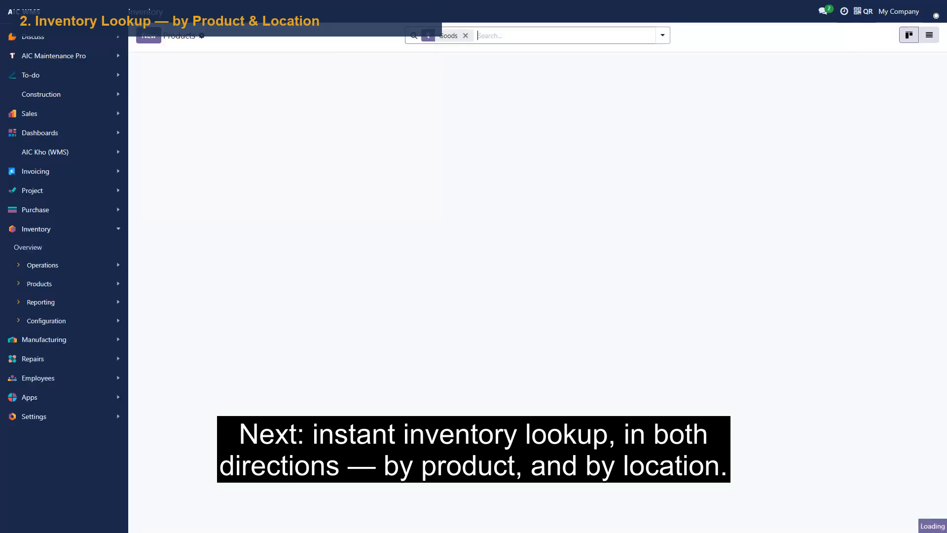
Step: Search the products for "Bearing", open Bearing 6204ZZ and view its on-hand stock
text(Bearing)
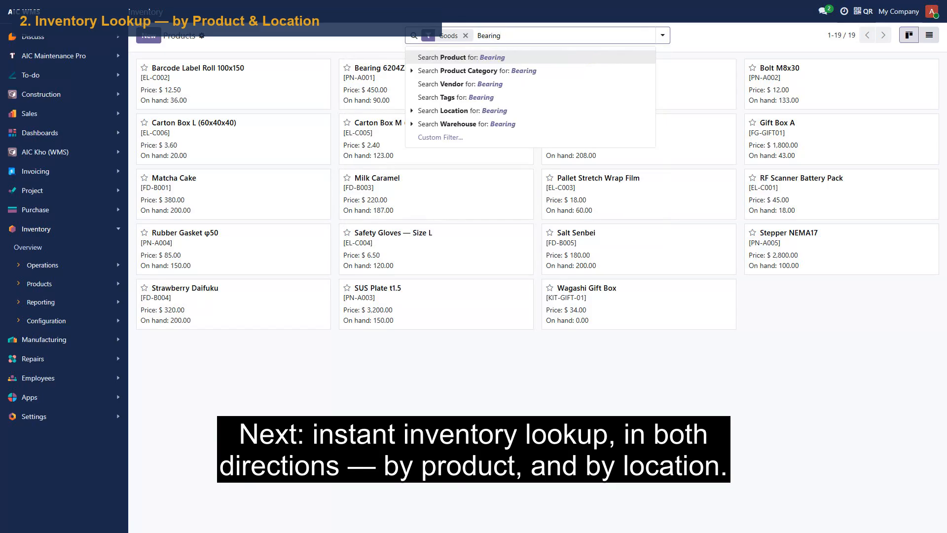
key(Return)
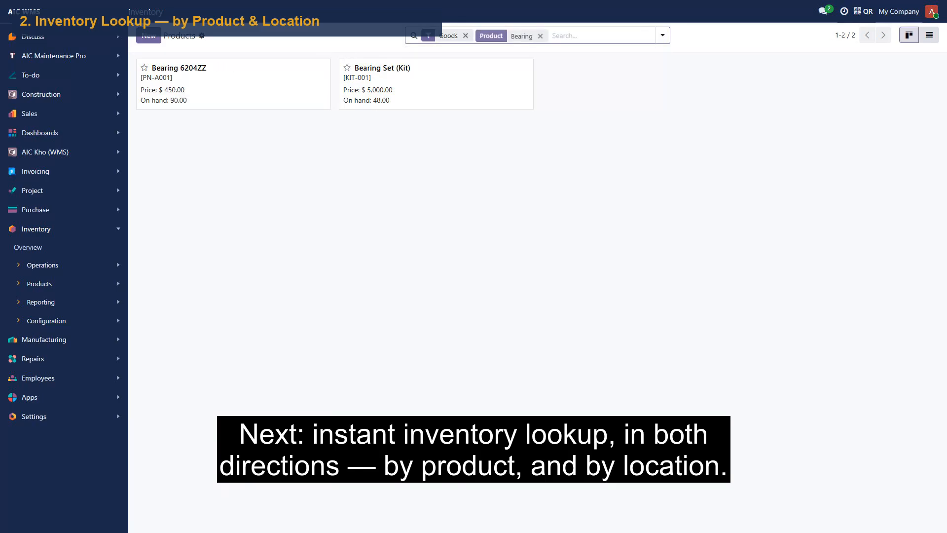
click(233, 84)
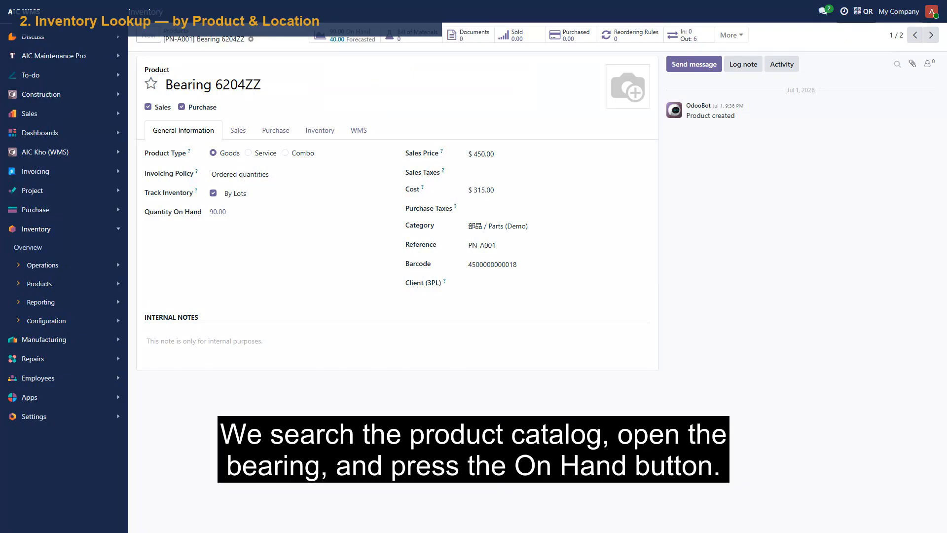
click(350, 35)
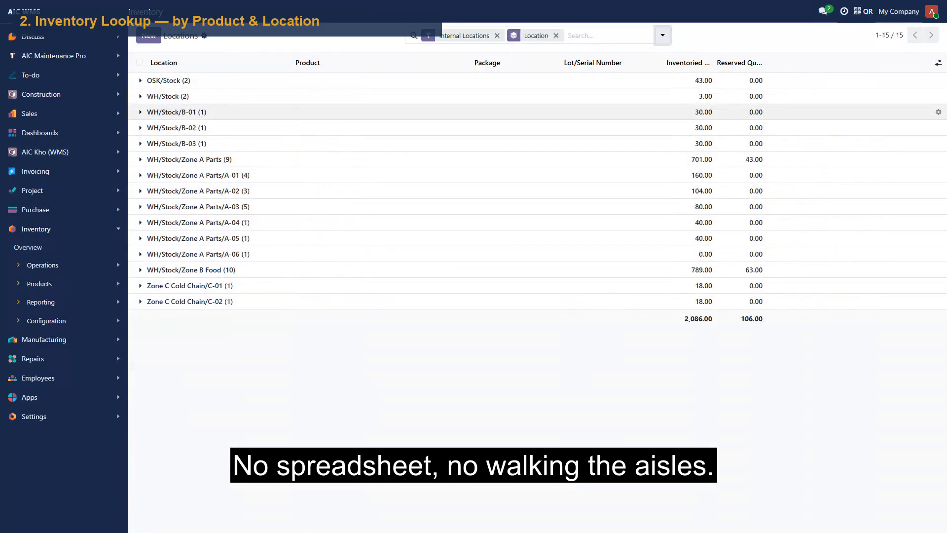
Step: Expand Zone A Parts/A-02 in the stock list grouped by location, and inspect bin A-01 on the warehouse map
click(197, 191)
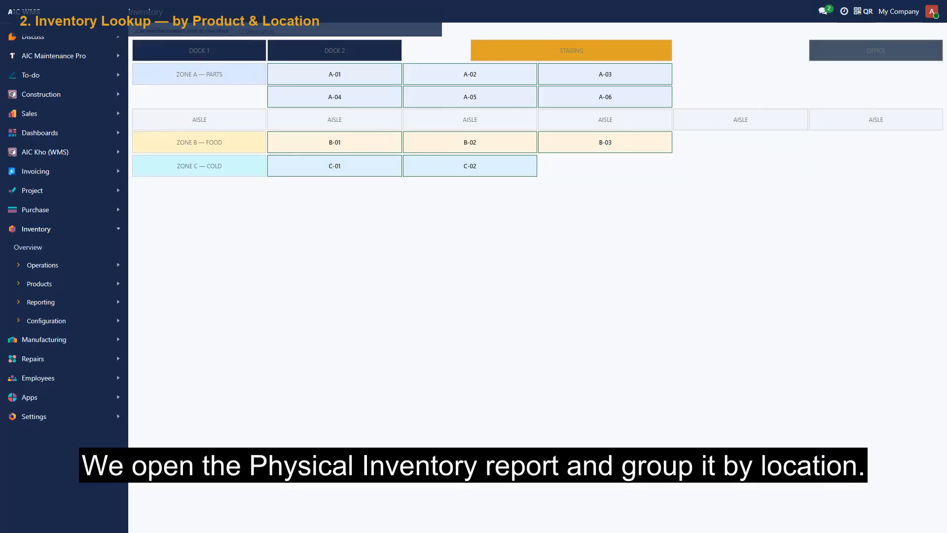
click(334, 74)
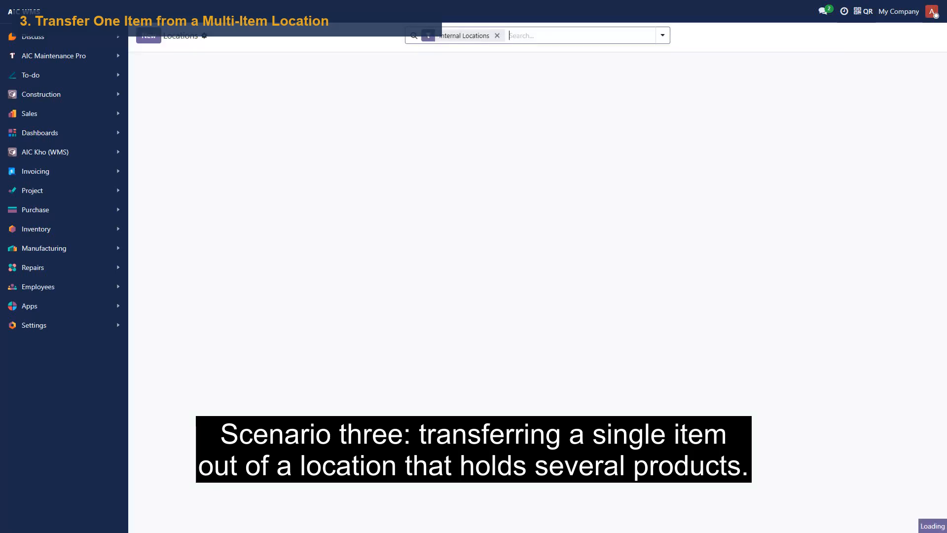
Step: Relocate the RF Scanner Battery Pack stock line to WH/Stock/Zone A Parts/A-03 with the reason "Consolidate battery packs"
scroll(537, 296, down, 5)
click(140, 465)
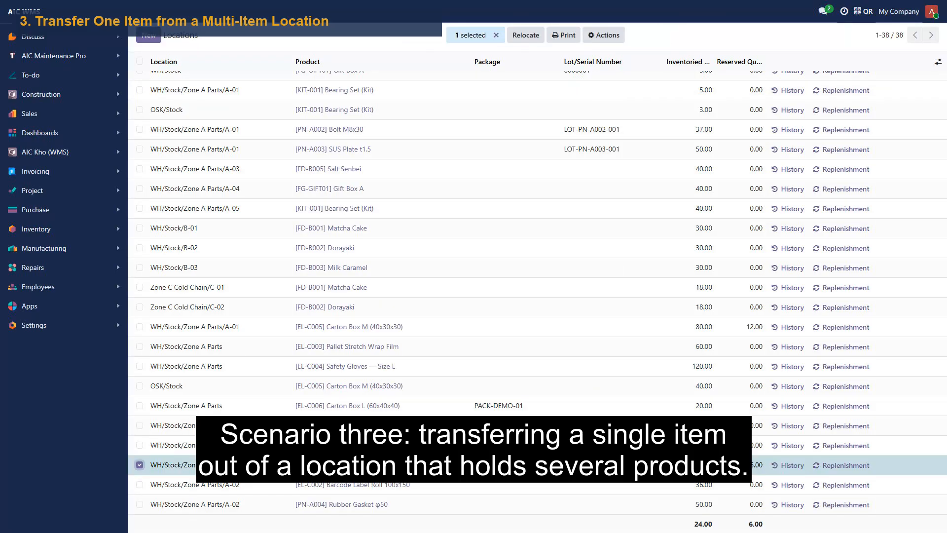
click(526, 35)
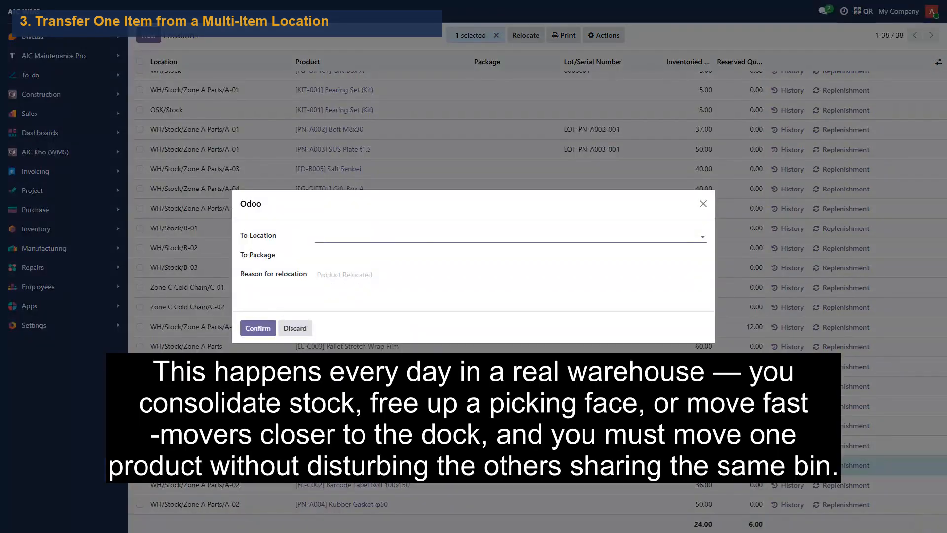
text(A-03)
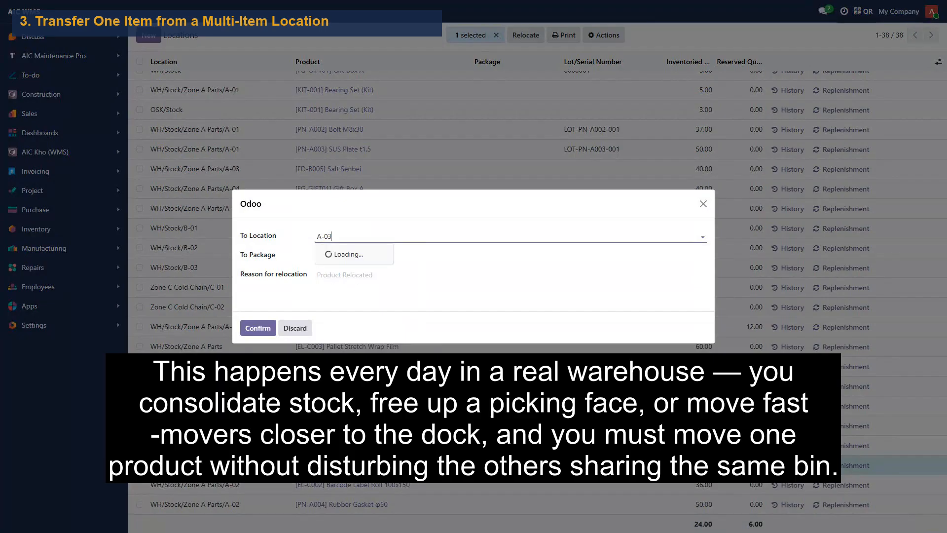
key(Return)
click(511, 281)
text(Consol)
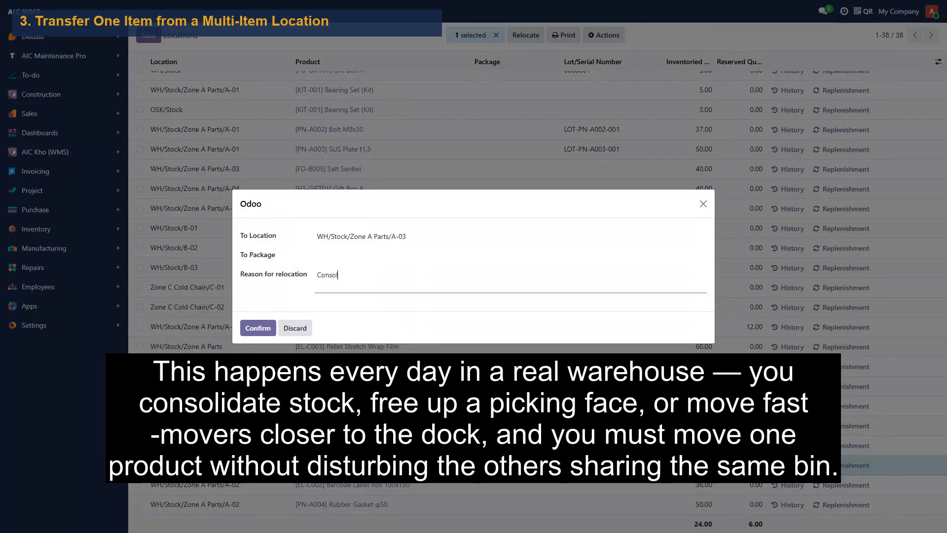
text(idate battery packs)
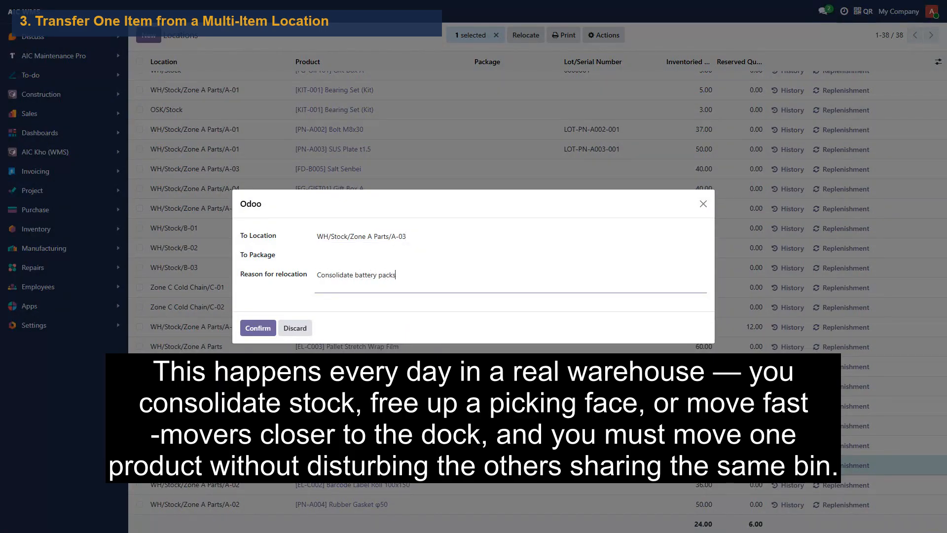
click(258, 328)
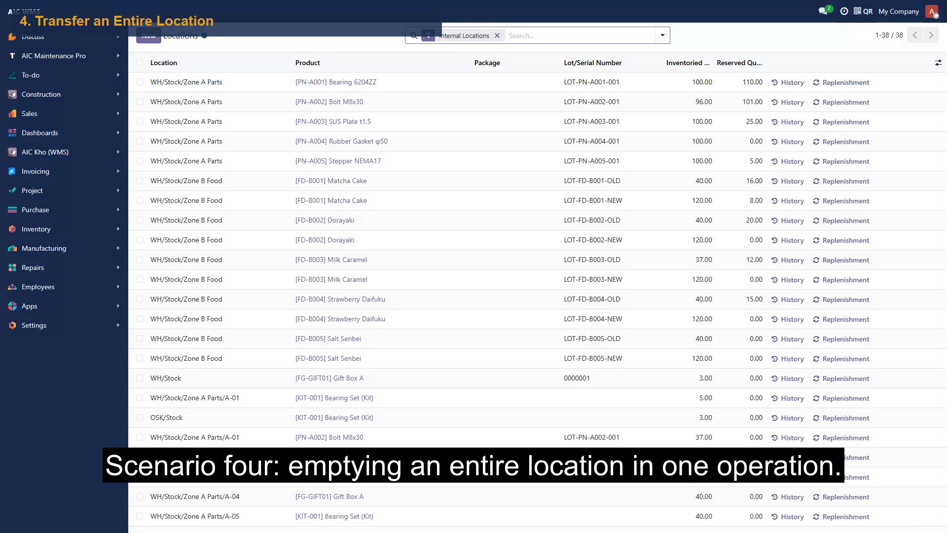
Step: Relocate the Barcode Label Roll and Rubber Gasket lines of A-02 to WH/Stock/Zone A Parts/A-03 with the reason "Rack A-02 maintenance"
scroll(537, 296, down, 6)
click(140, 464)
click(139, 484)
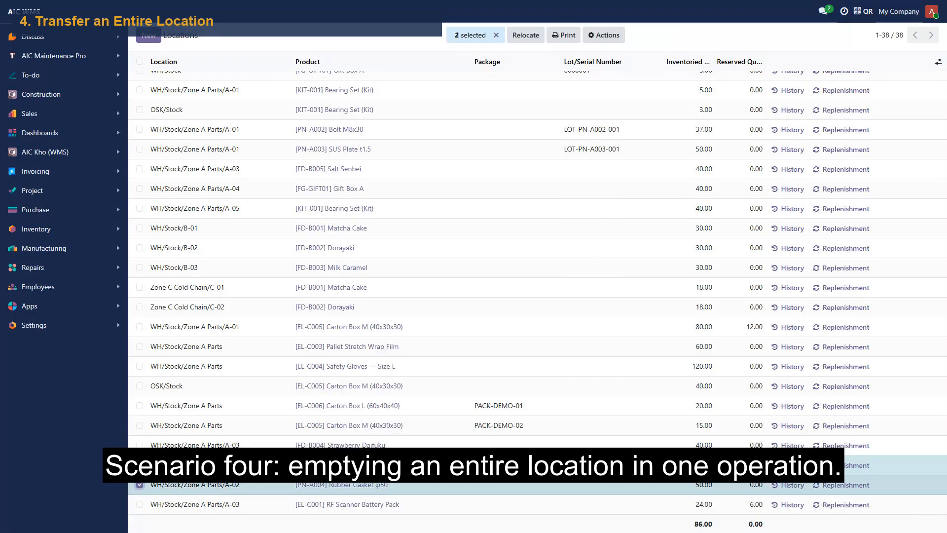
click(526, 35)
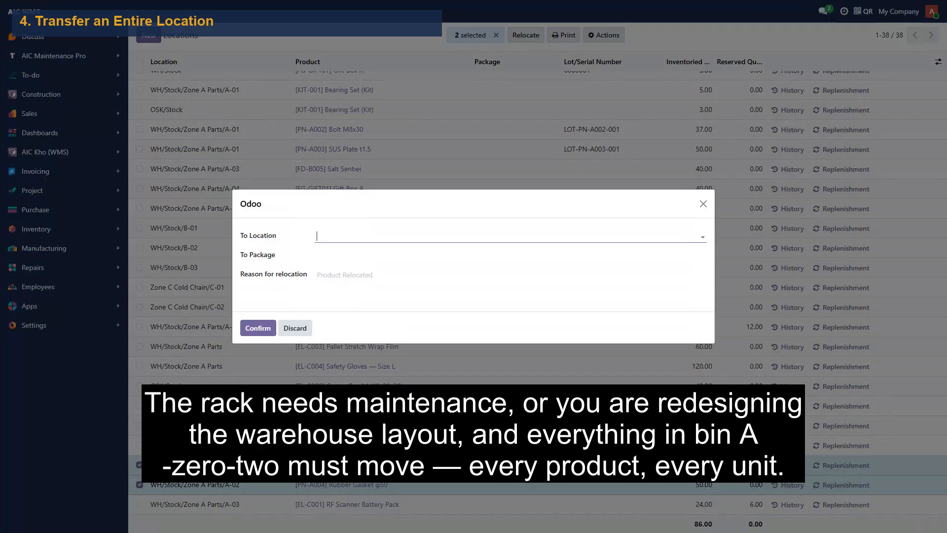
text(A-03)
key(Return)
click(345, 275)
text(Rack A-02 maintenance)
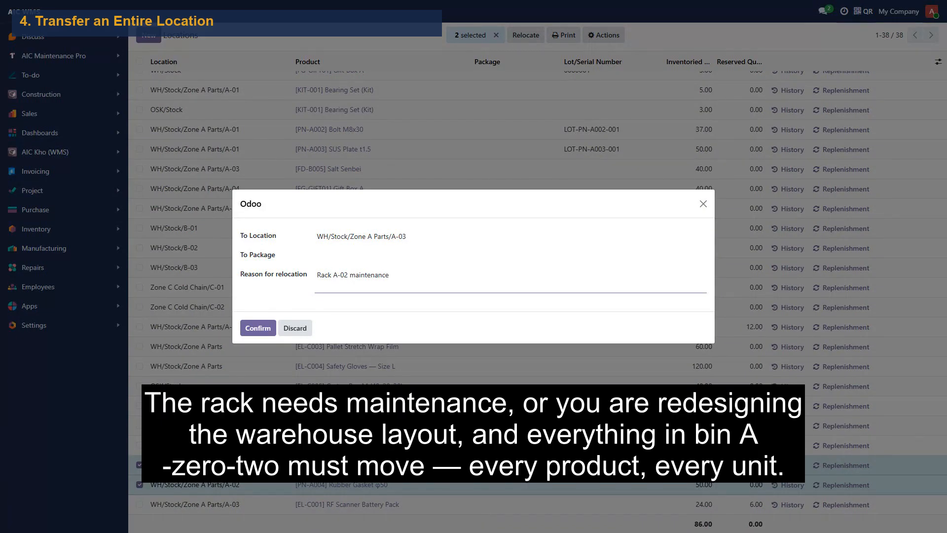
click(257, 328)
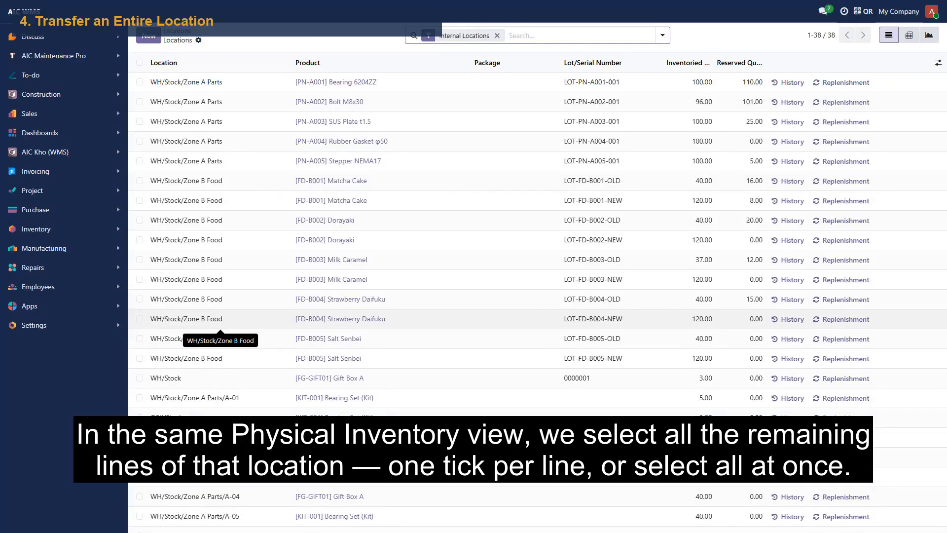
Step: Group the internal stock list by location and expand WH/Stock/Zone A Parts/A-03 to check its contents
click(662, 35)
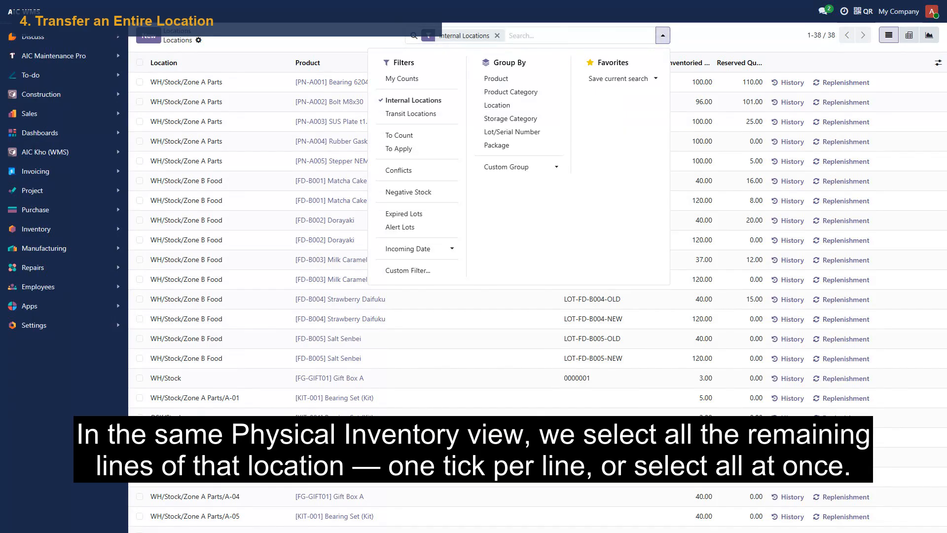
click(496, 105)
click(663, 35)
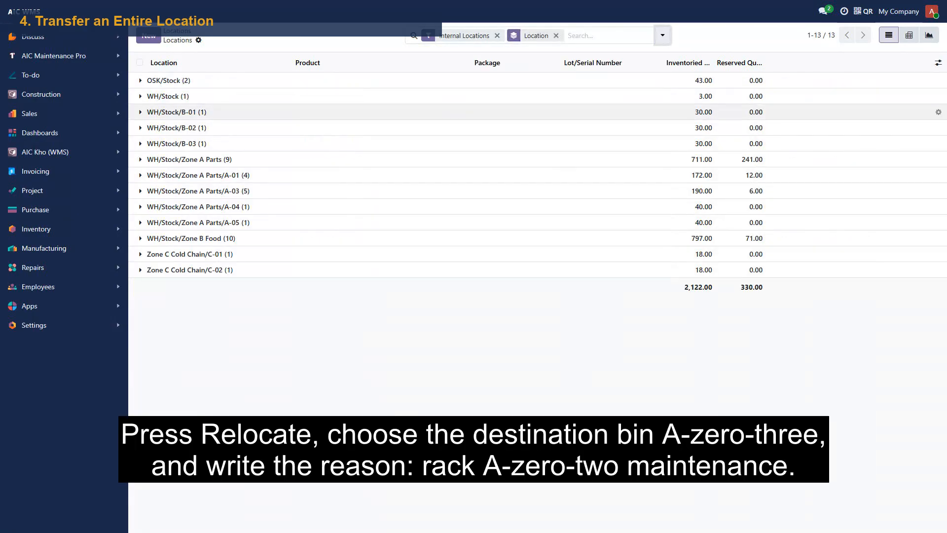
click(199, 191)
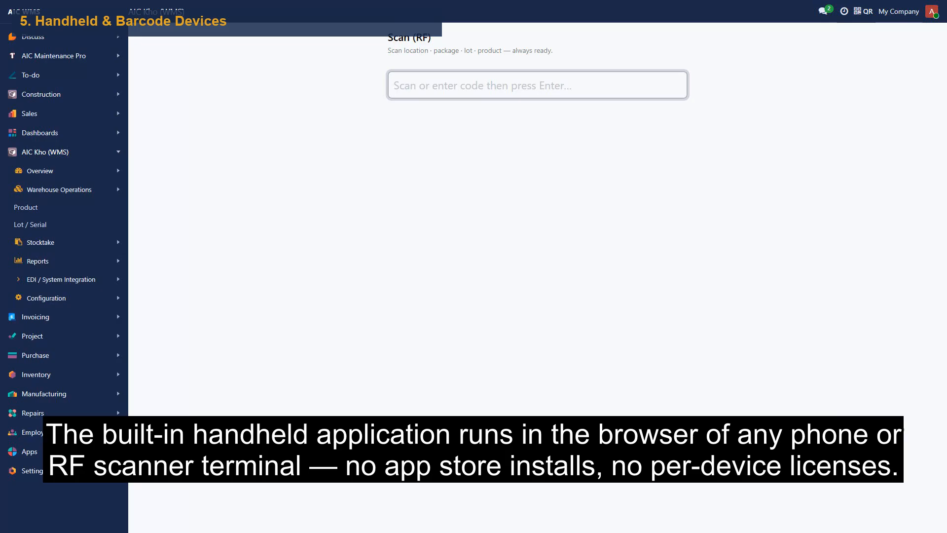
text(LOC-A01)
key(Return)
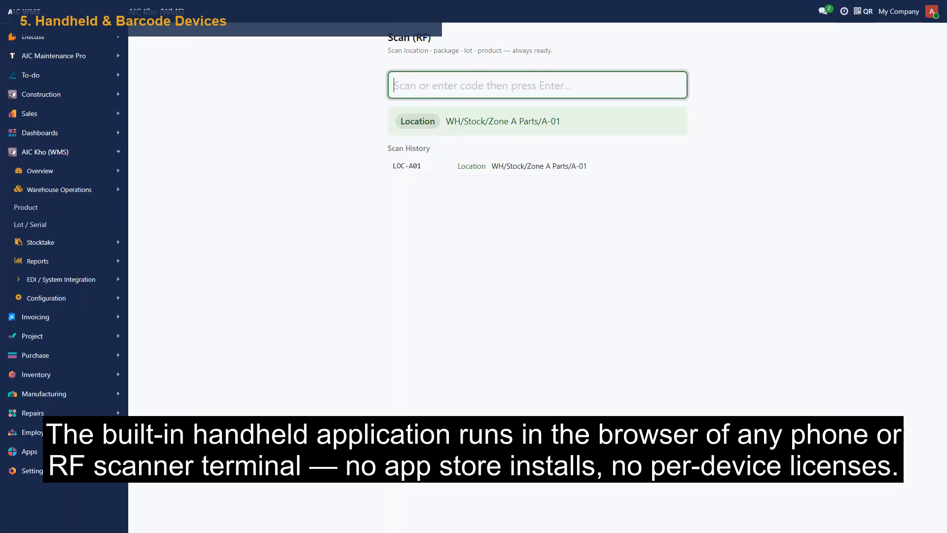
text(45000000)
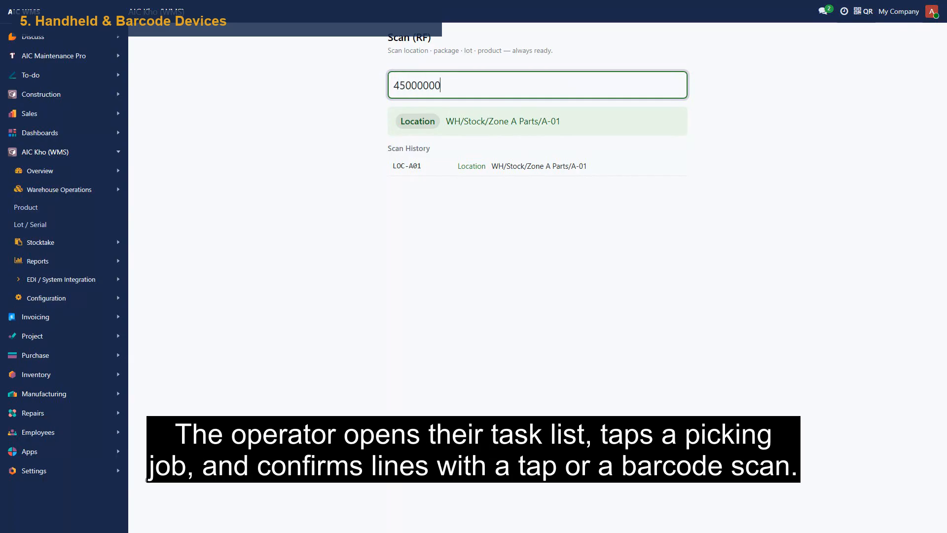
text(00070)
key(Return)
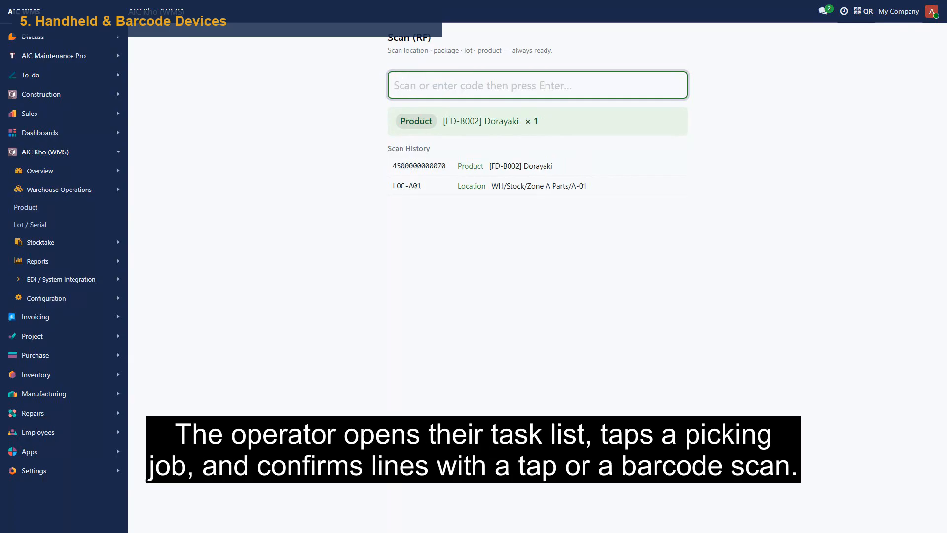
text(XX-UNKNOWN-999)
key(Return)
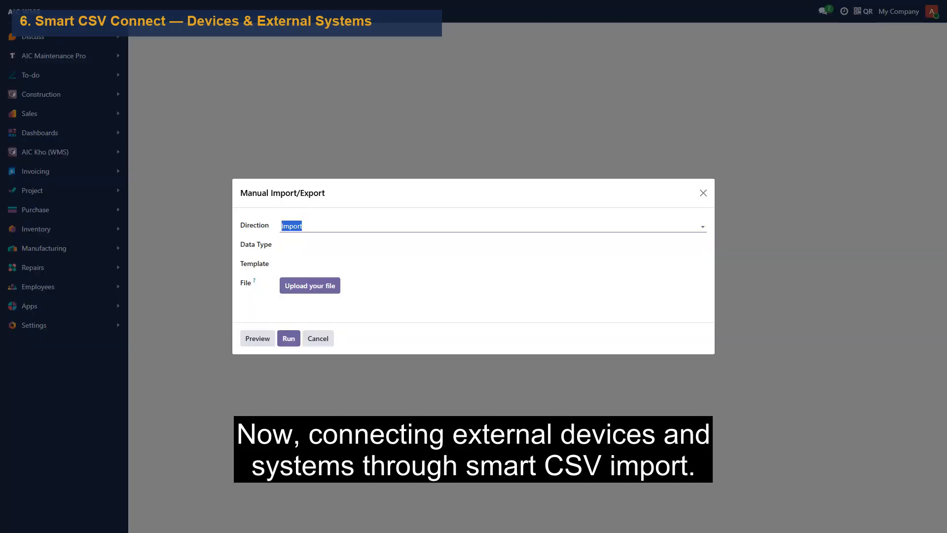
Step: Set the manual import's data type to Stock Count (inventory), and open the EDI/2026/00005 log entry
key(Tab)
text(Stock)
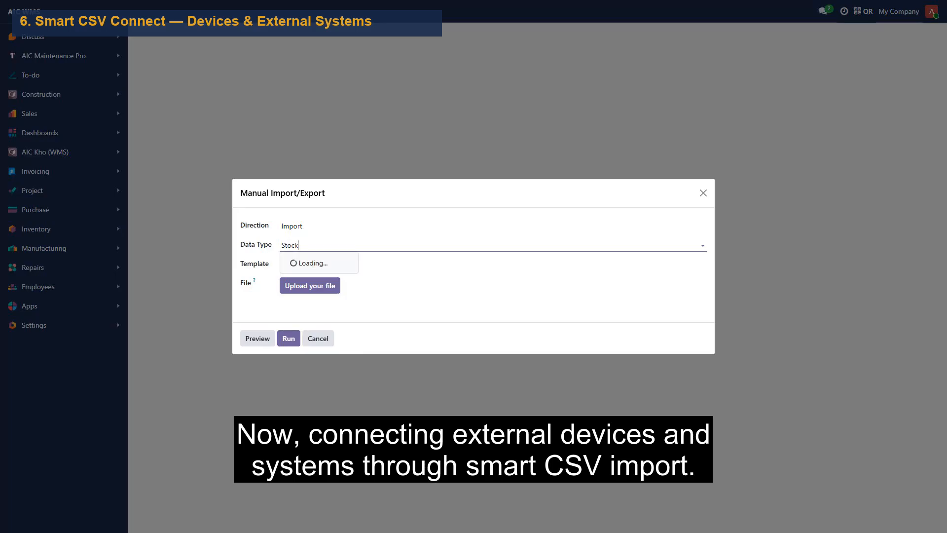
key(Return)
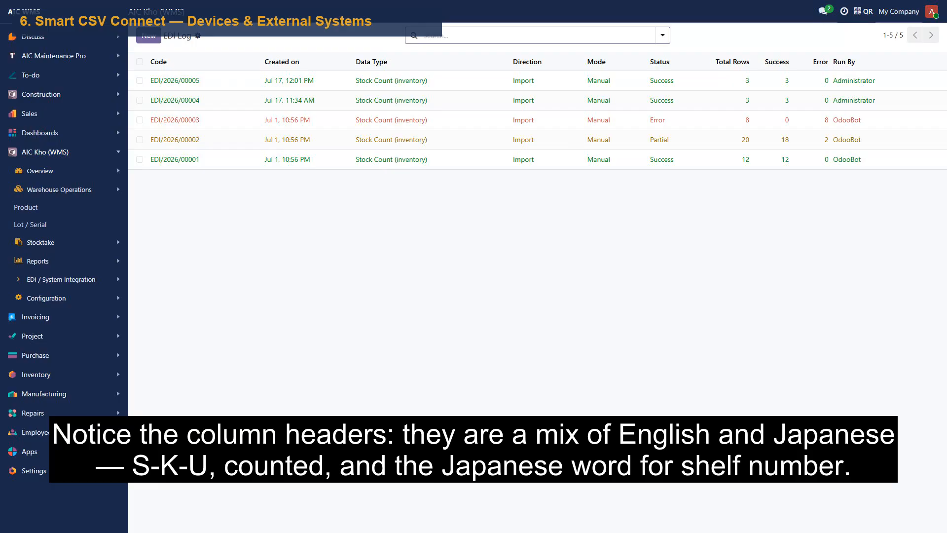
click(203, 81)
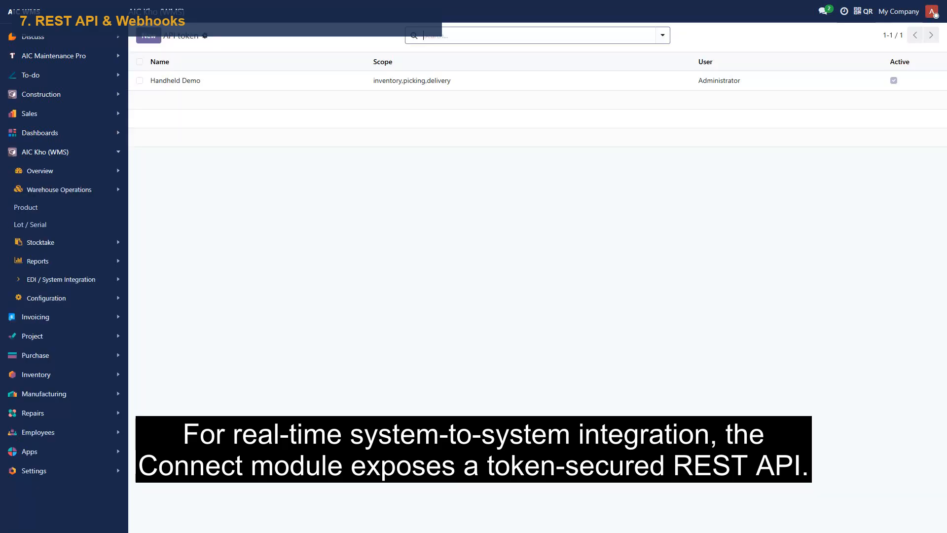
Step: Create an API token record named "HNETS Walkthrough" with the inventory scope and save it
click(149, 35)
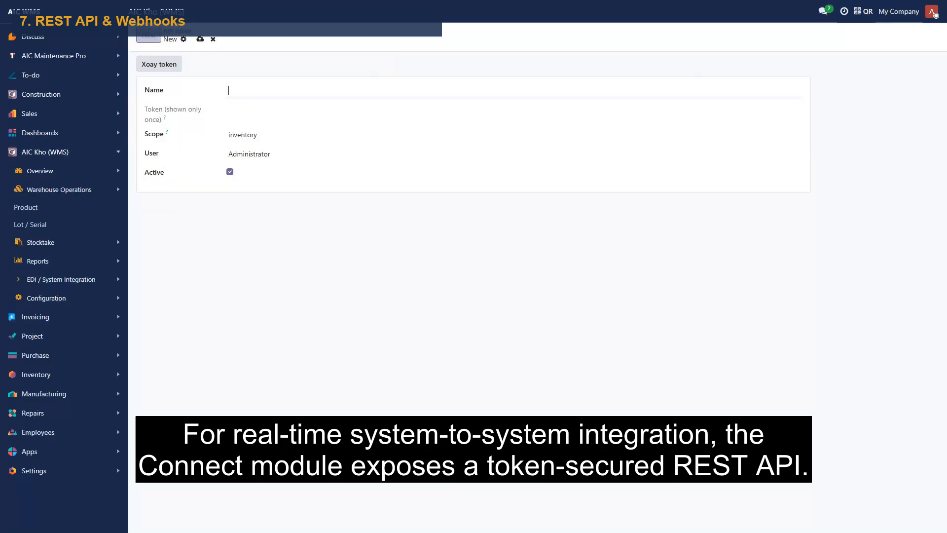
text(HNETS Walkthrough)
key(alt+s)
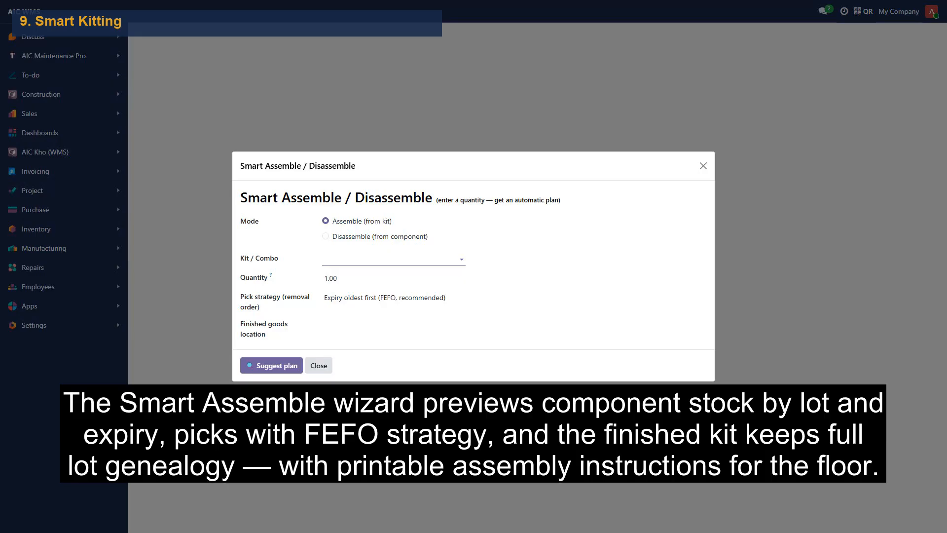
Step: Choose a kit to assemble in the Smart Assemble / Disassemble wizard
click(393, 259)
key(Return)
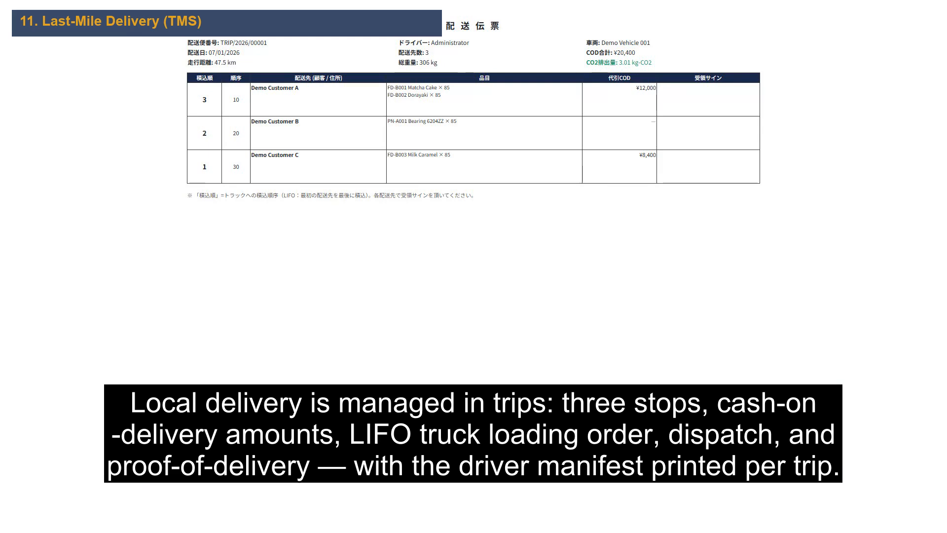
Step: Ask the Inventory AI Assistant "What stock is expiring soon?"
text(tock is ex)
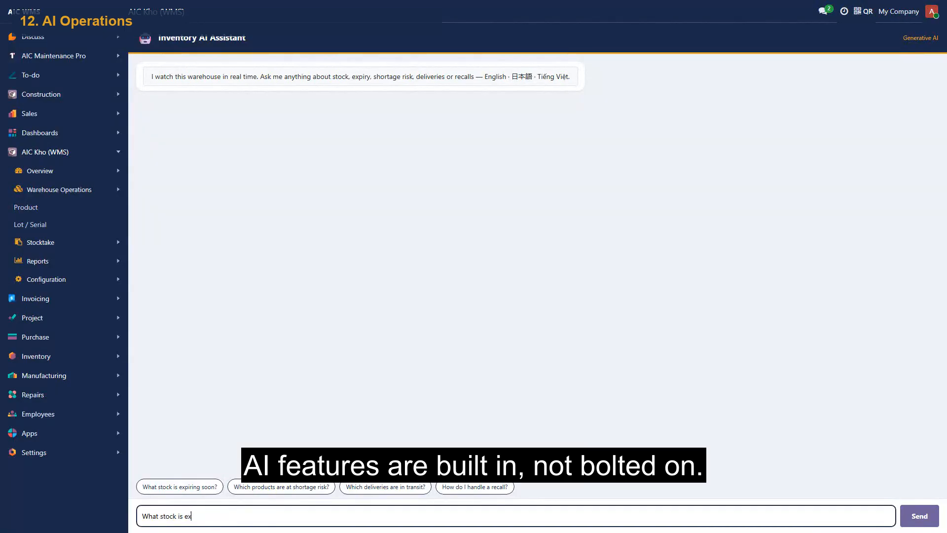
text(piring soon?)
key(Return)
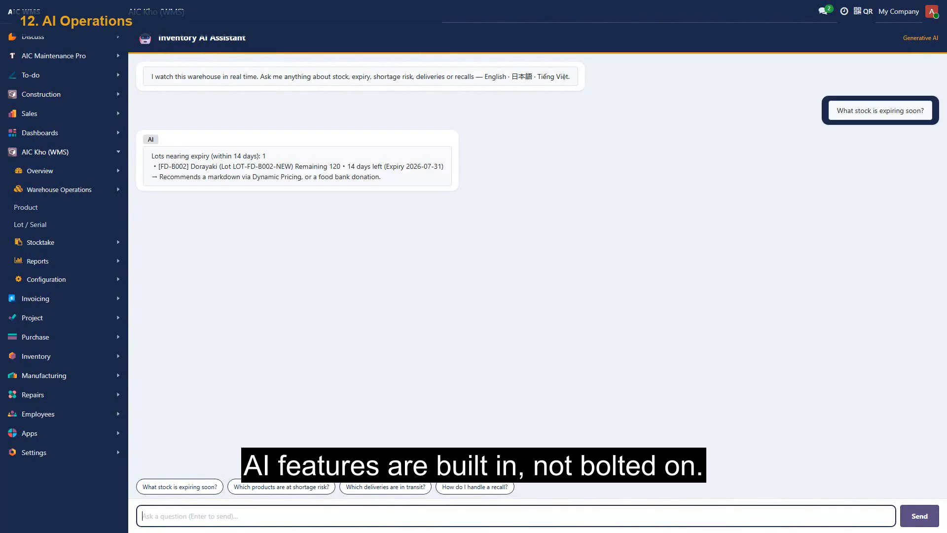